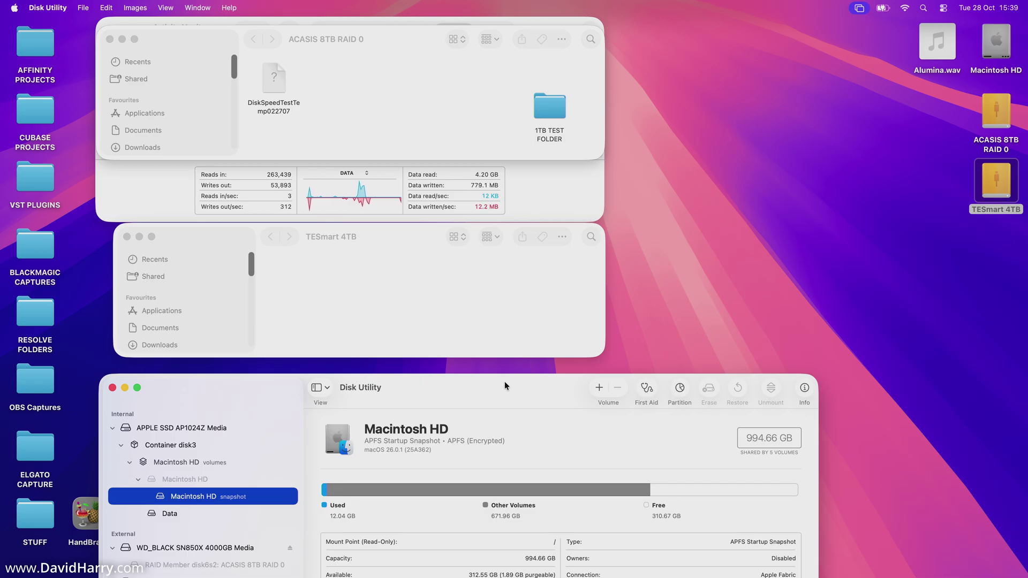
drag(504, 385, 537, 78)
click(248, 281)
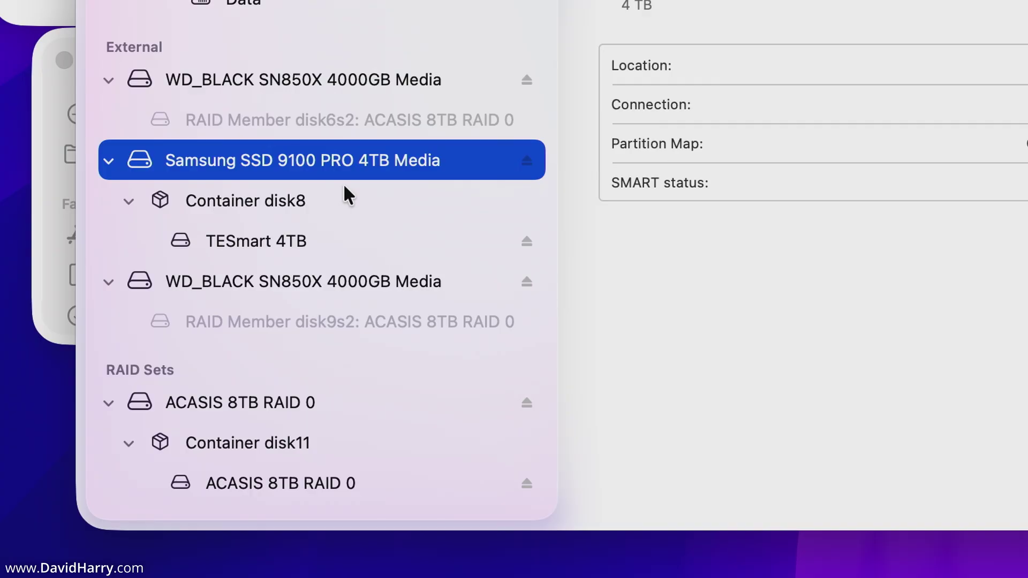
click(355, 79)
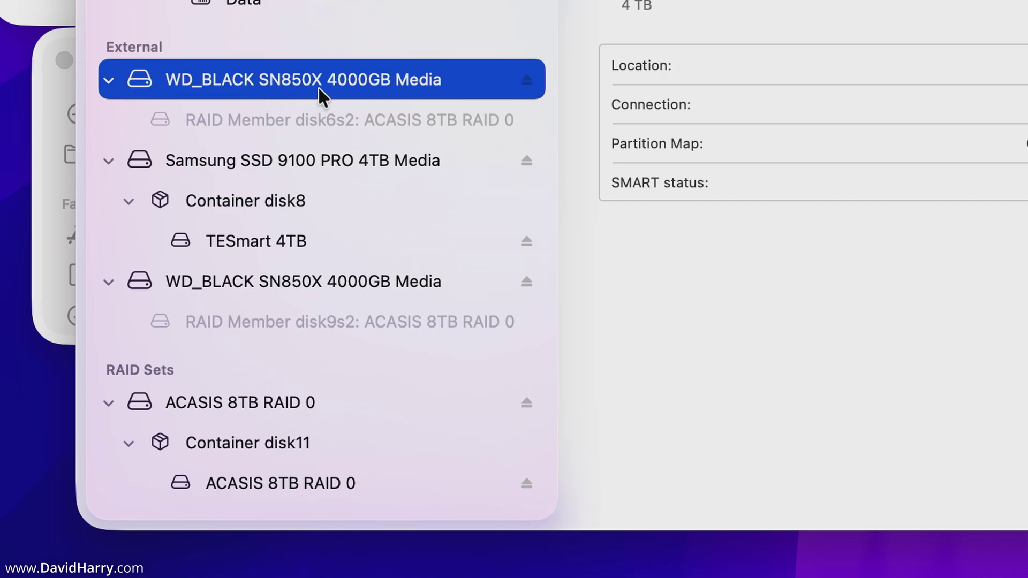
click(398, 283)
click(378, 89)
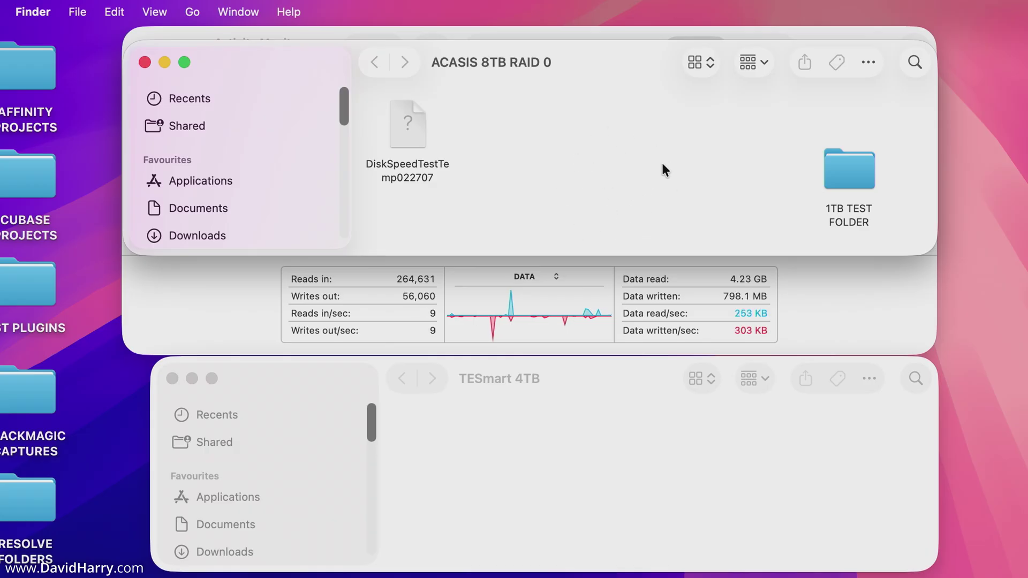
Step: Review the TESmart 4TB volume's format, capacity and used space in its info window, and close it
click(675, 460)
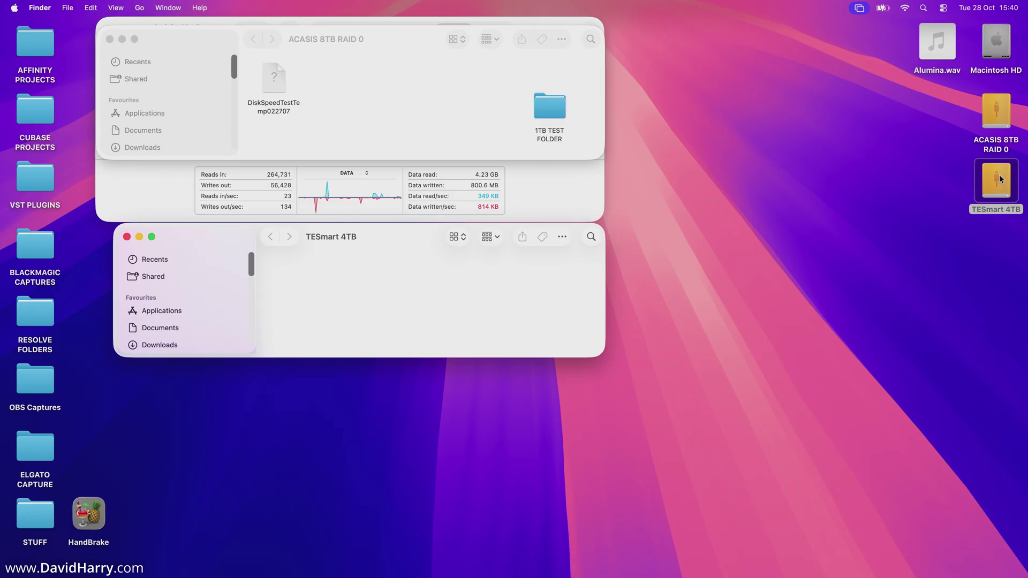
right_click(999, 174)
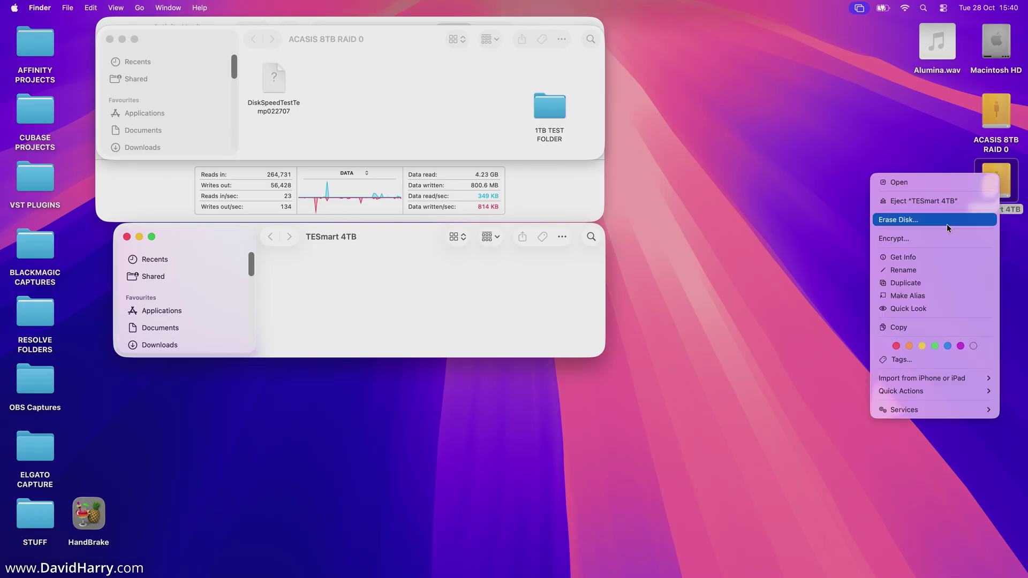
click(940, 256)
drag(158, 35, 474, 70)
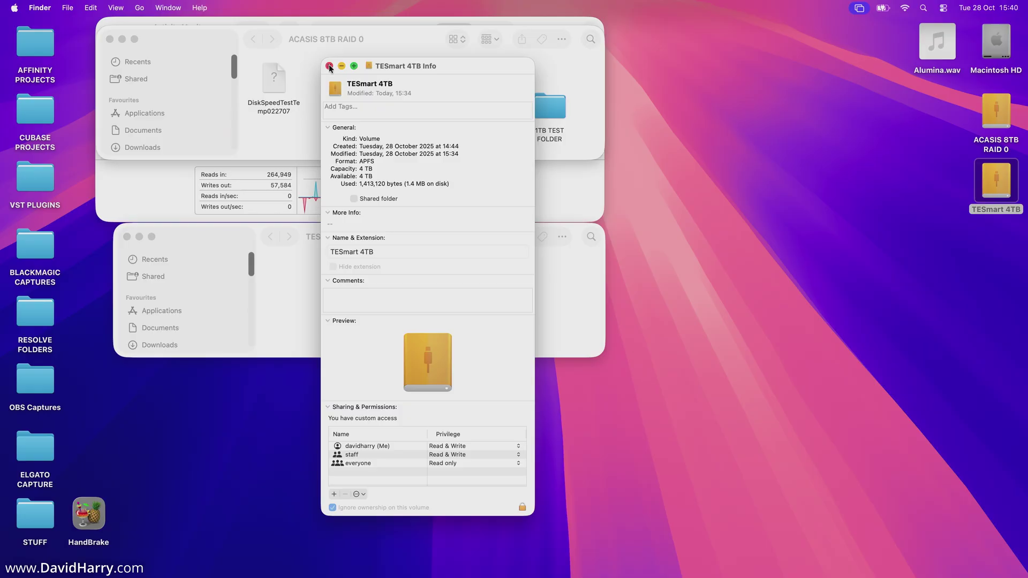
click(337, 65)
Step: Check the size information of the 1TB TEST FOLDER on ACASIS 8TB RAID 0, and close its info window
click(555, 111)
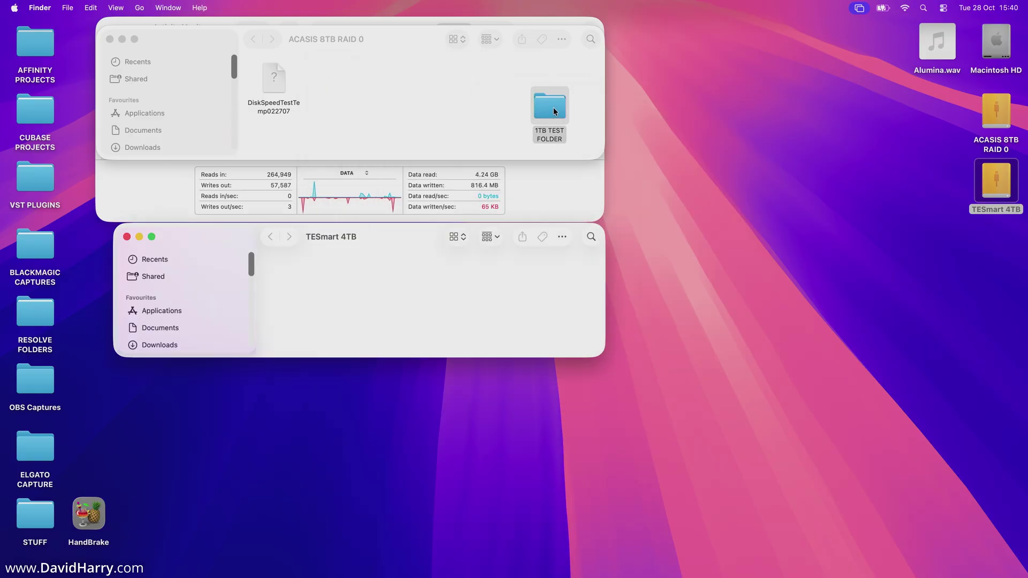
right_click(554, 111)
click(602, 152)
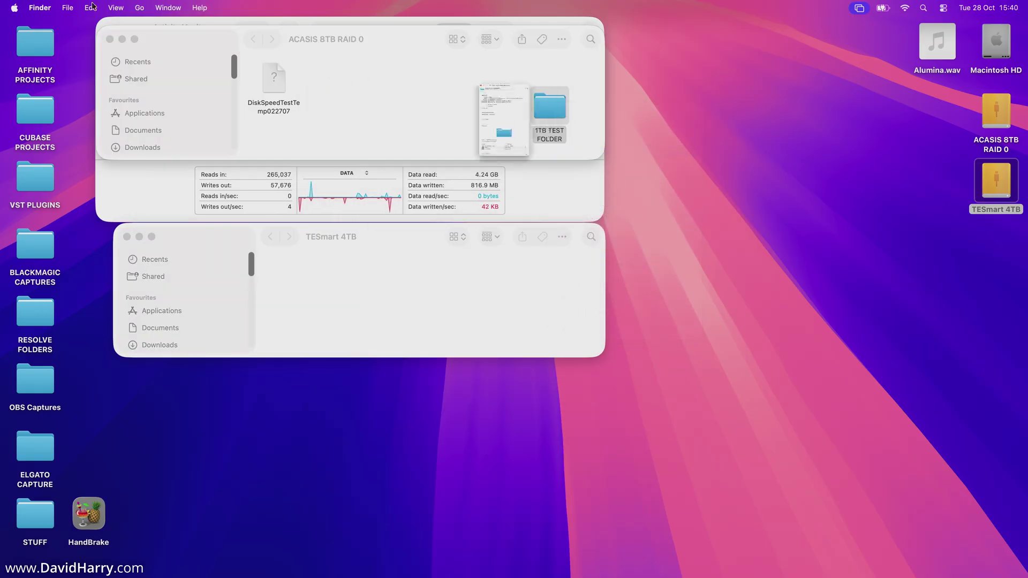
drag(122, 22, 517, 94)
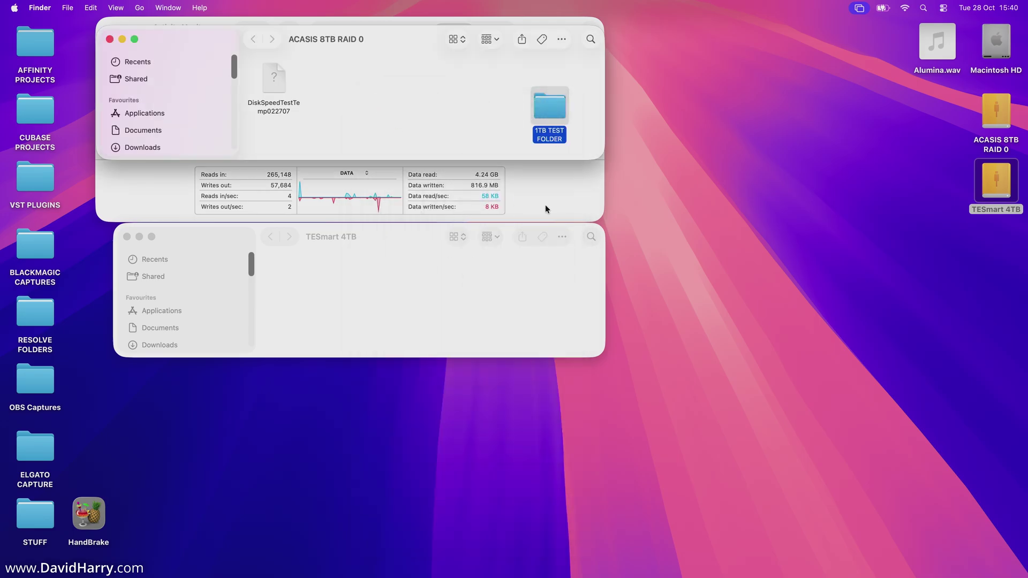
Step: View Activity Monitor's disk statistics, and copy the 1TB TEST FOLDER from ACASIS 8TB RAID 0 to TESmart 4TB
click(546, 205)
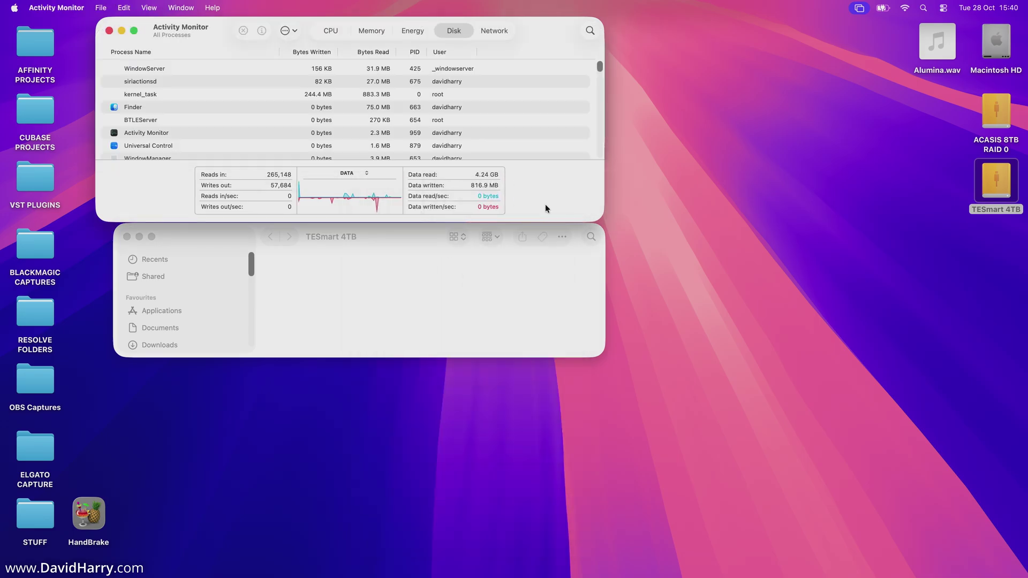
double_click(998, 118)
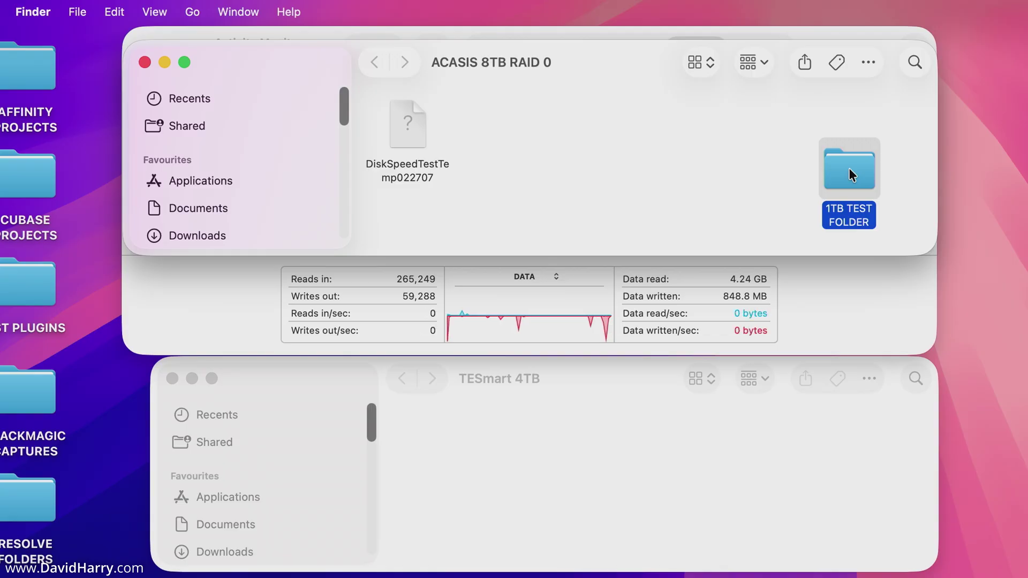
drag(850, 168, 838, 456)
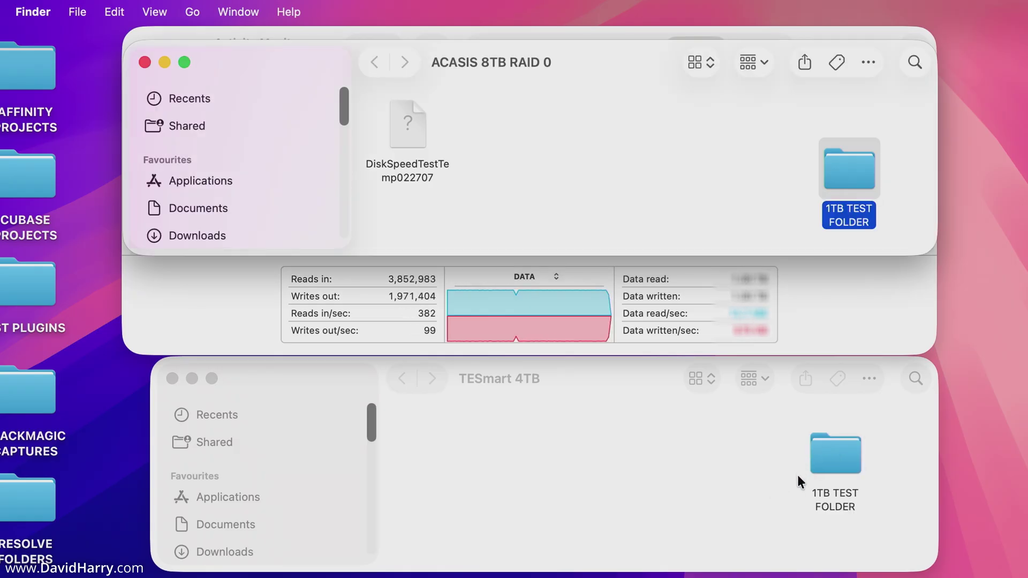
Step: Rename the copied folder on TESmart 4TB as a, and copy the 1TB TEST FOLDER there a second time
click(839, 498)
key(Return)
text(a)
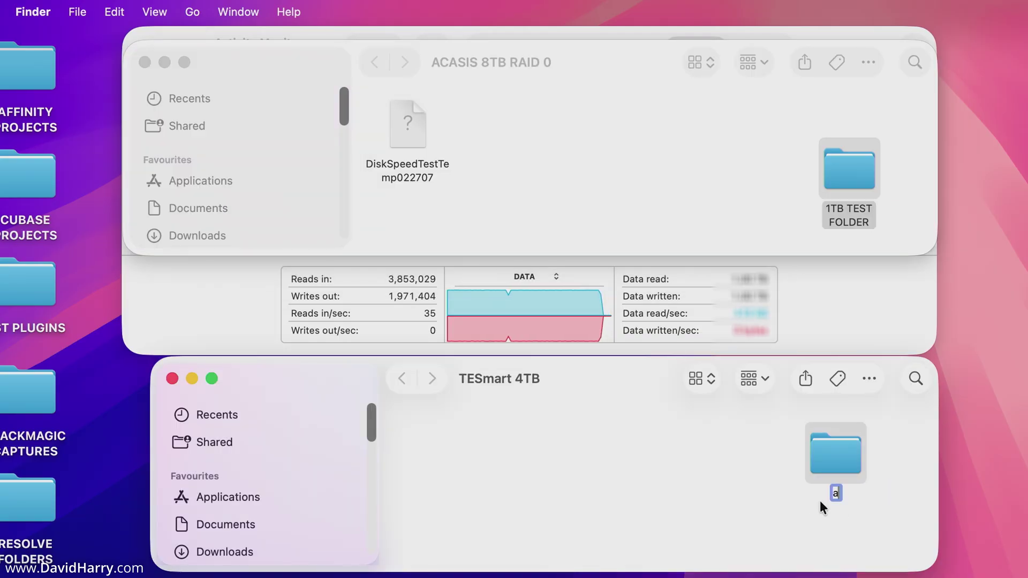
click(736, 483)
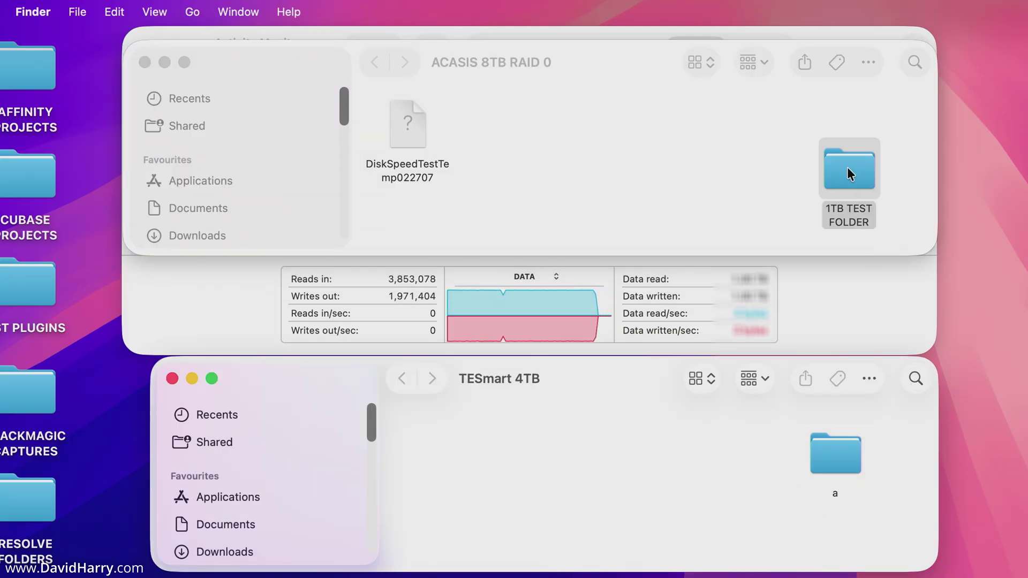
drag(847, 167, 754, 458)
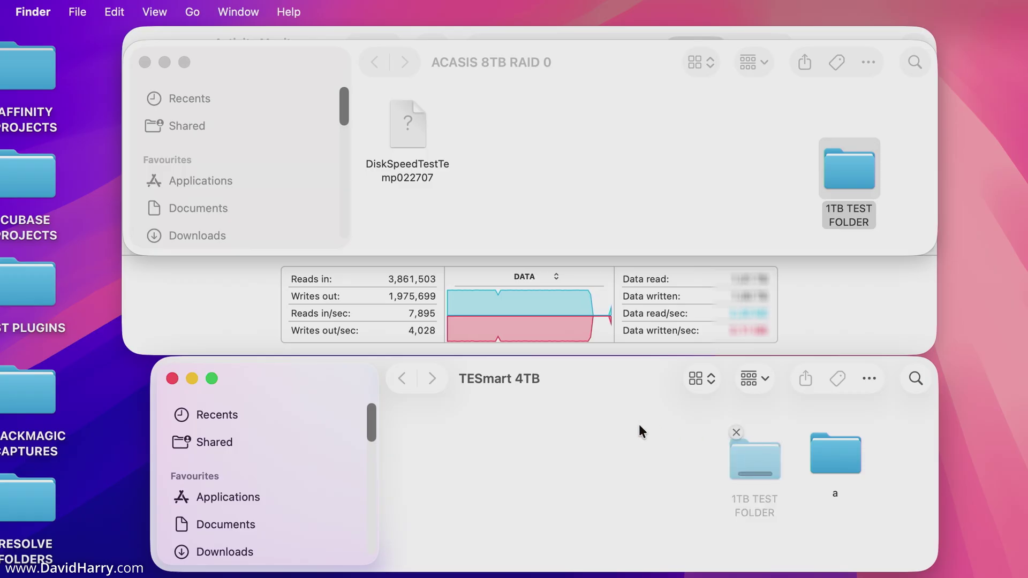
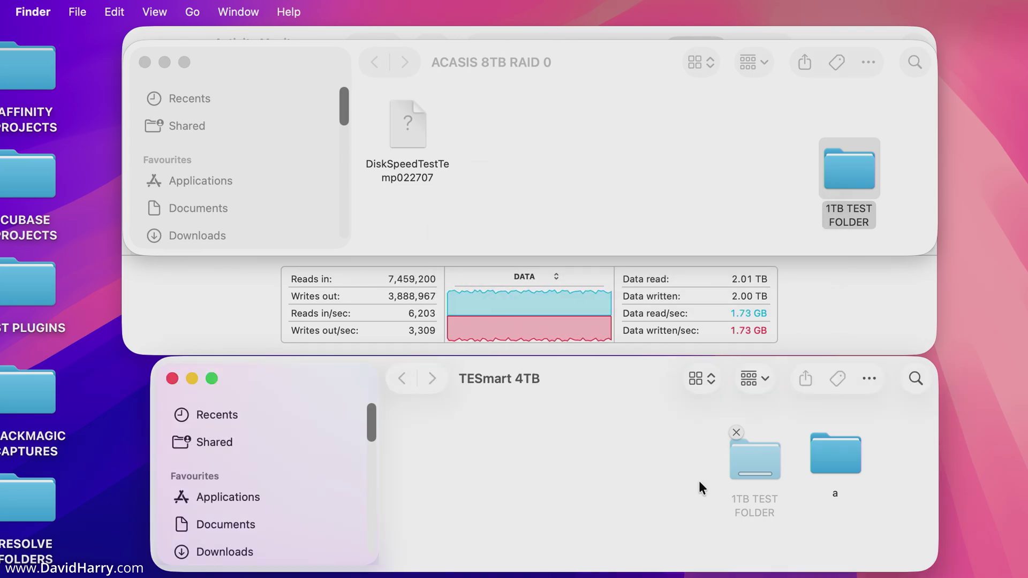
Step: Rename the second copied folder on TESmart 4TB as d, and copy the 1TB TEST FOLDER there a third time
click(751, 506)
click(751, 506)
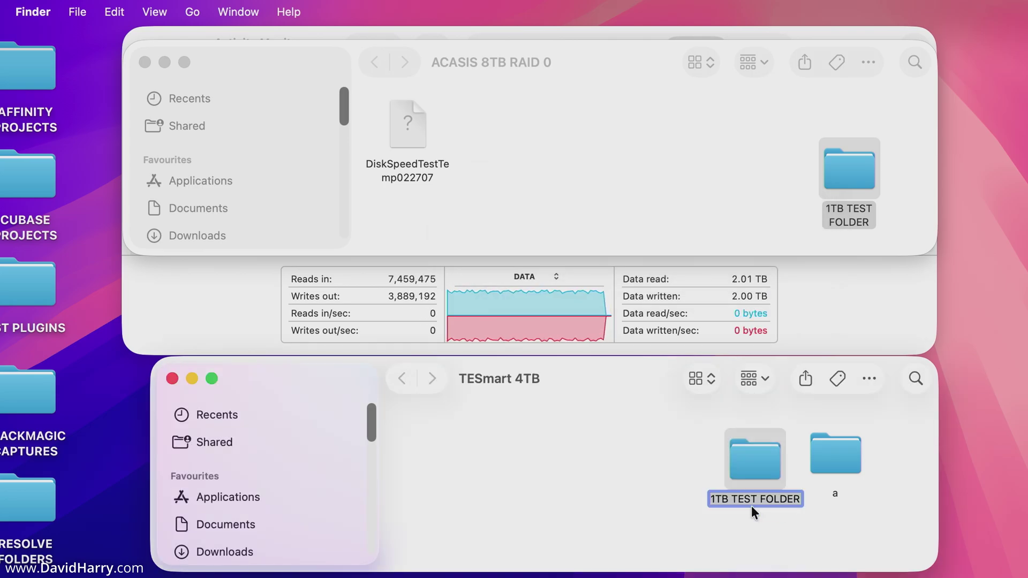
text(d)
click(659, 505)
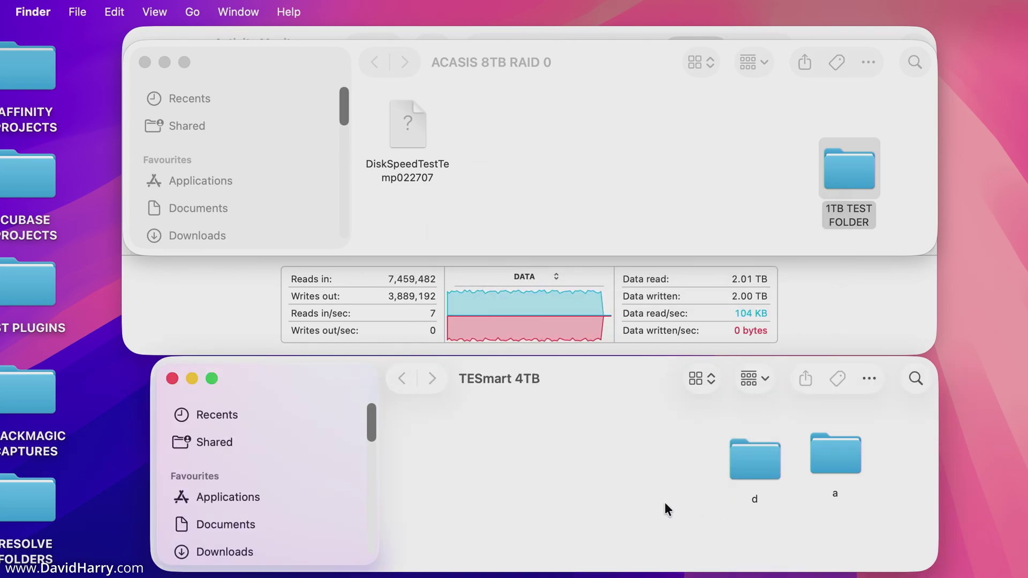
drag(856, 183, 633, 458)
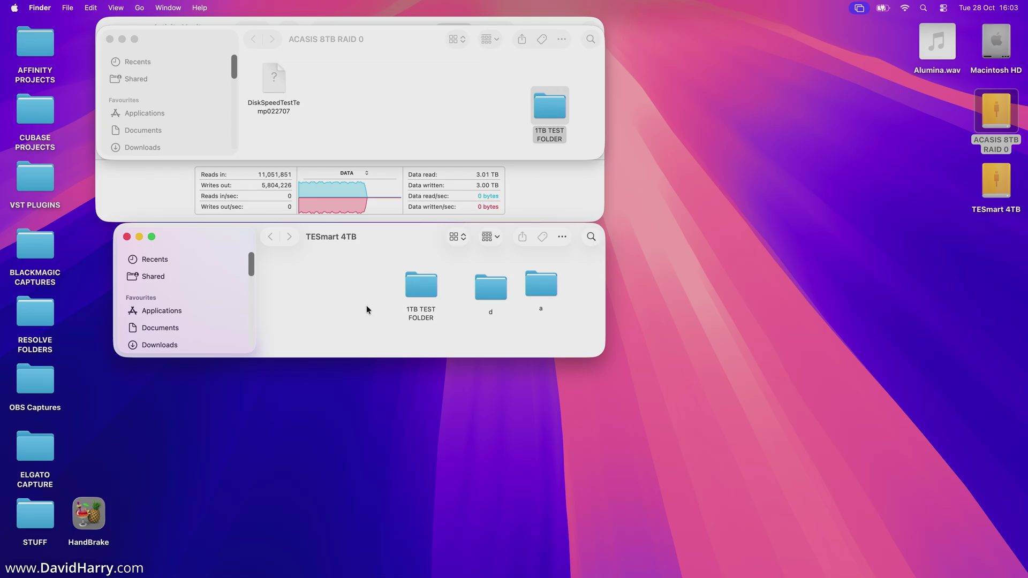
Step: Open Tempus Stopwatch, place its window beside the drive windows and start timing
mouse_move(313, 577)
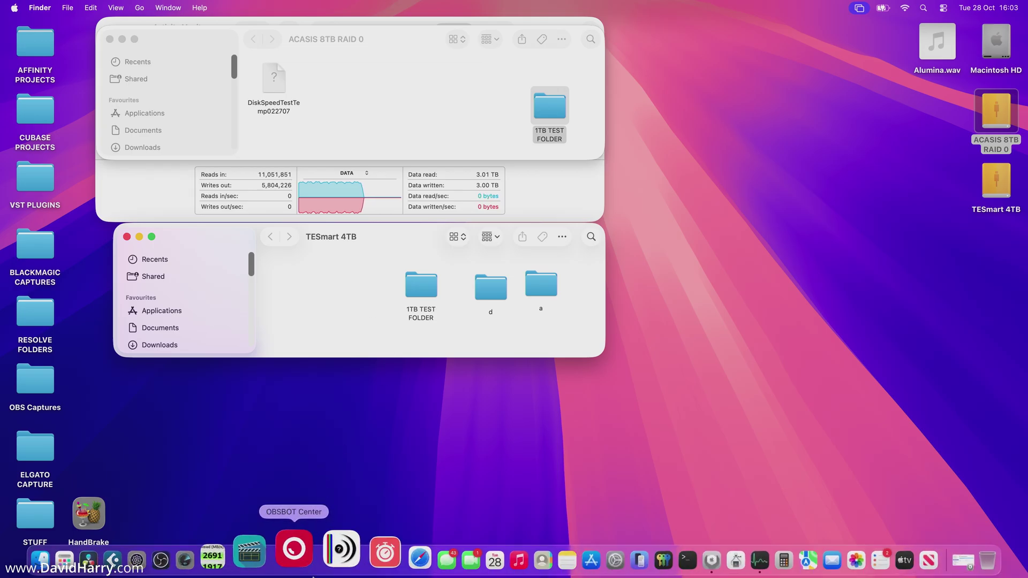
click(356, 554)
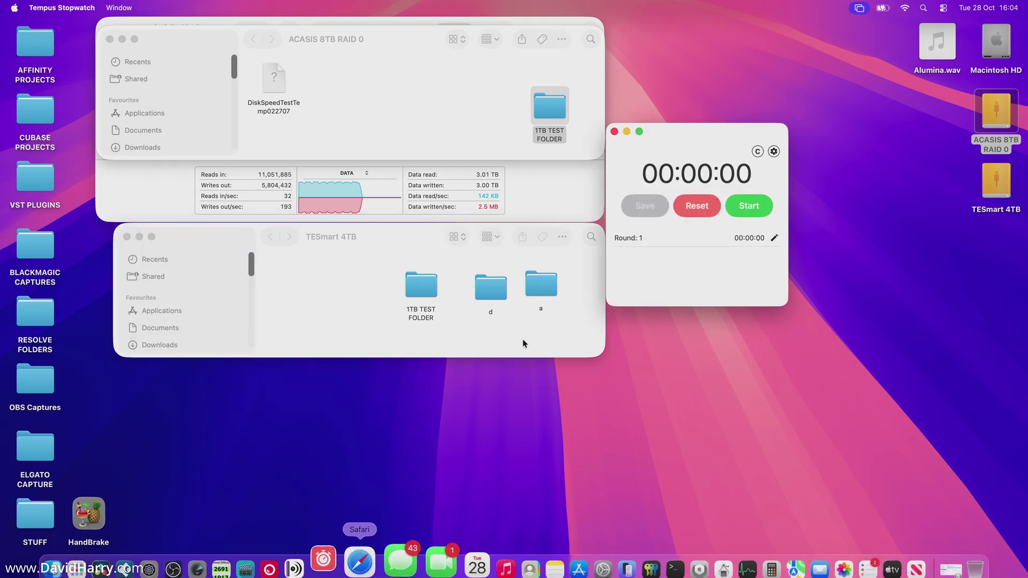
drag(695, 130, 710, 115)
click(771, 192)
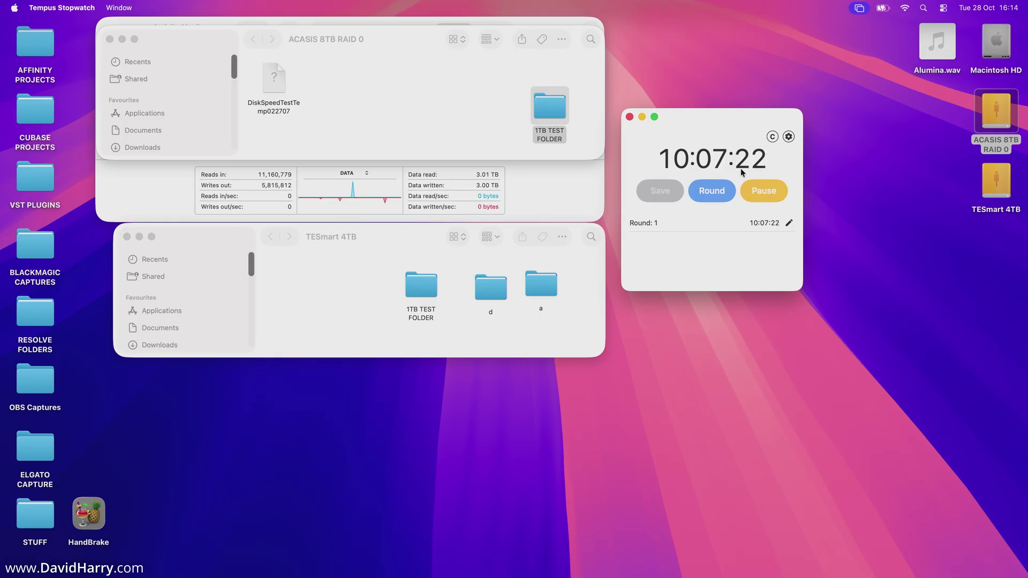
Step: Check the size of folder 3 inside the 1TB TEST FOLDER on ACASIS 8TB RAID 0, and close its info
double_click(999, 116)
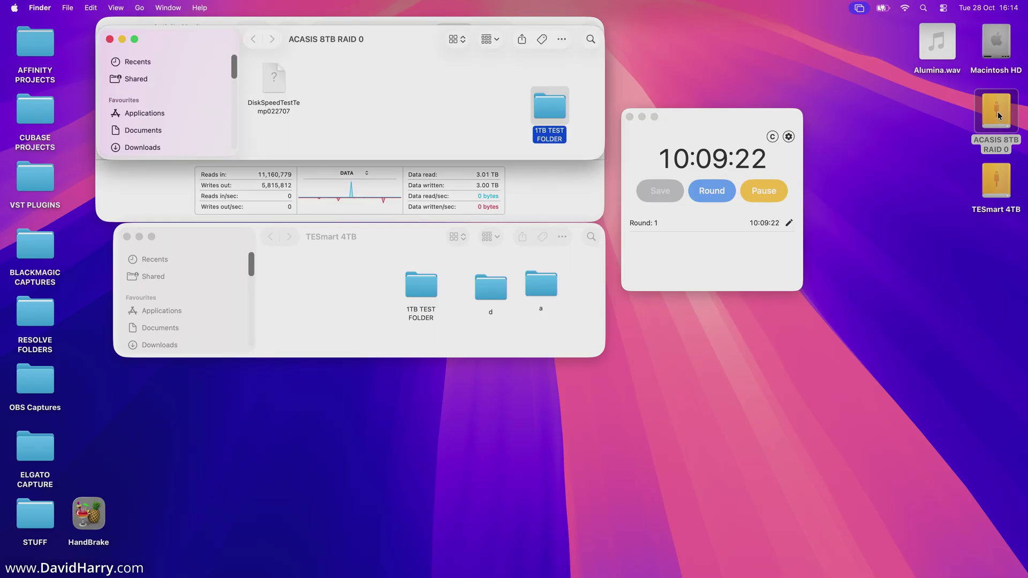
double_click(544, 111)
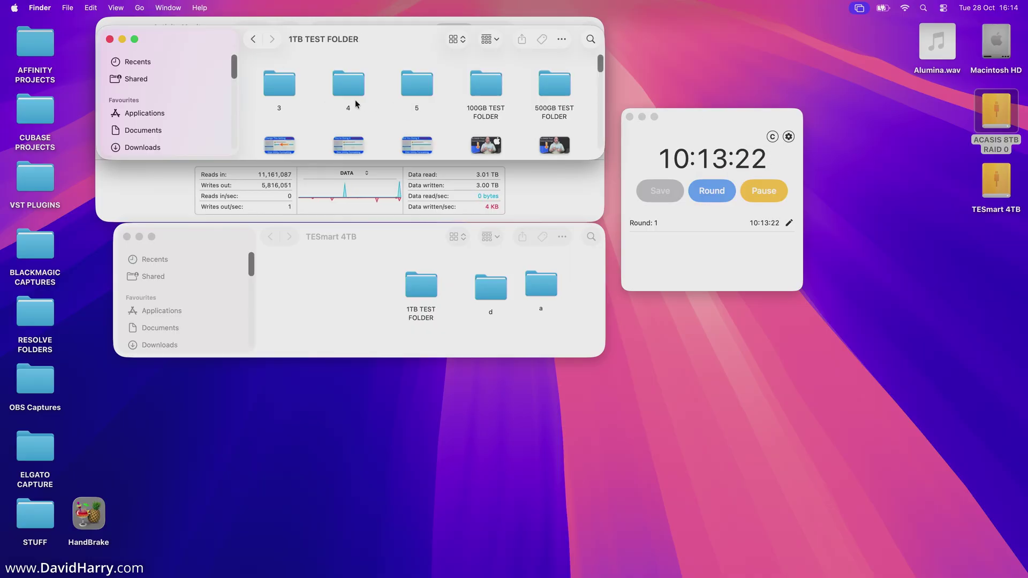
right_click(274, 89)
click(302, 130)
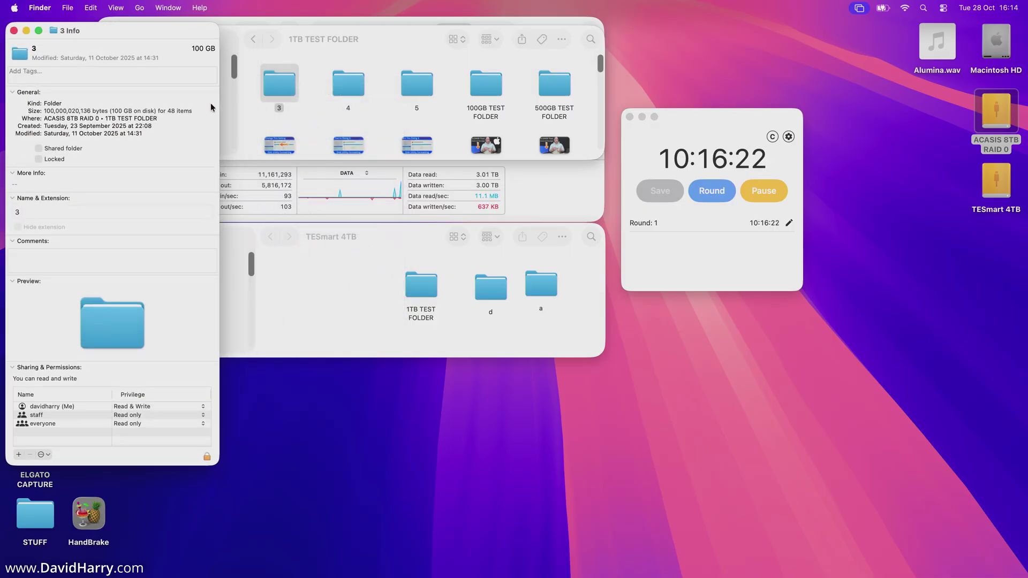
click(13, 31)
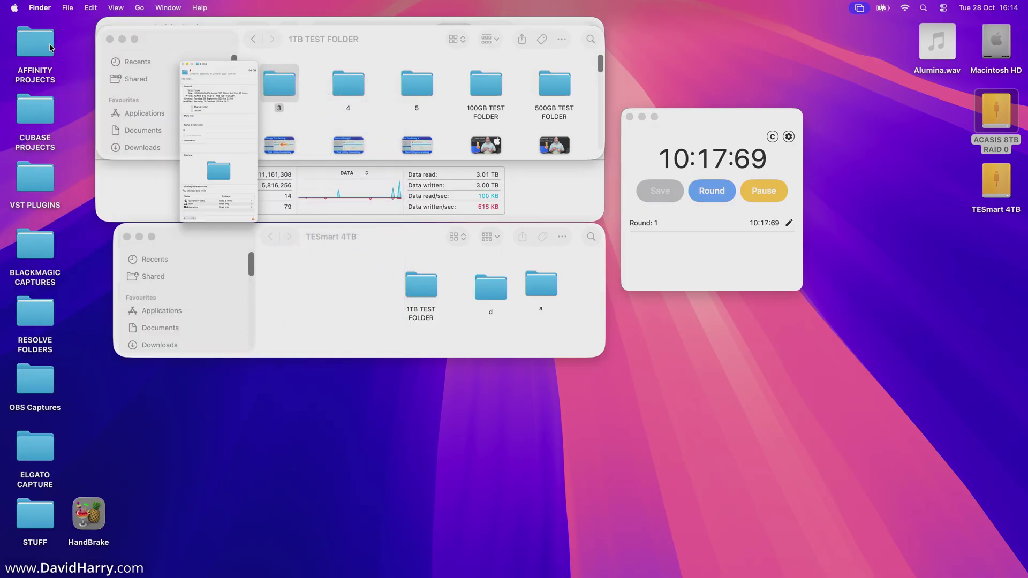
Step: Move folder 3 out of the 1TB TEST FOLDER to the Bin and permanently empty the Bin
right_click(277, 88)
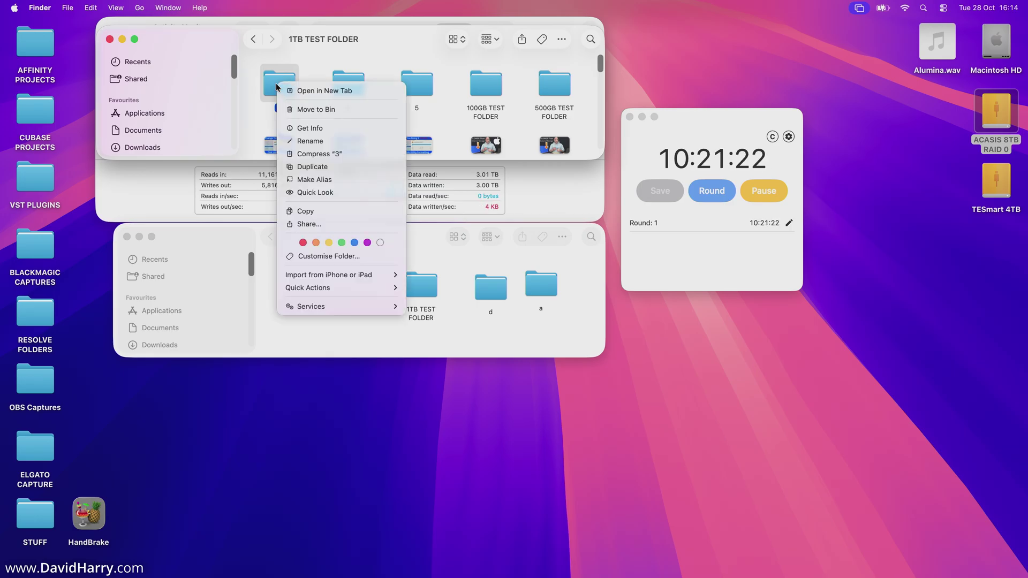
click(307, 110)
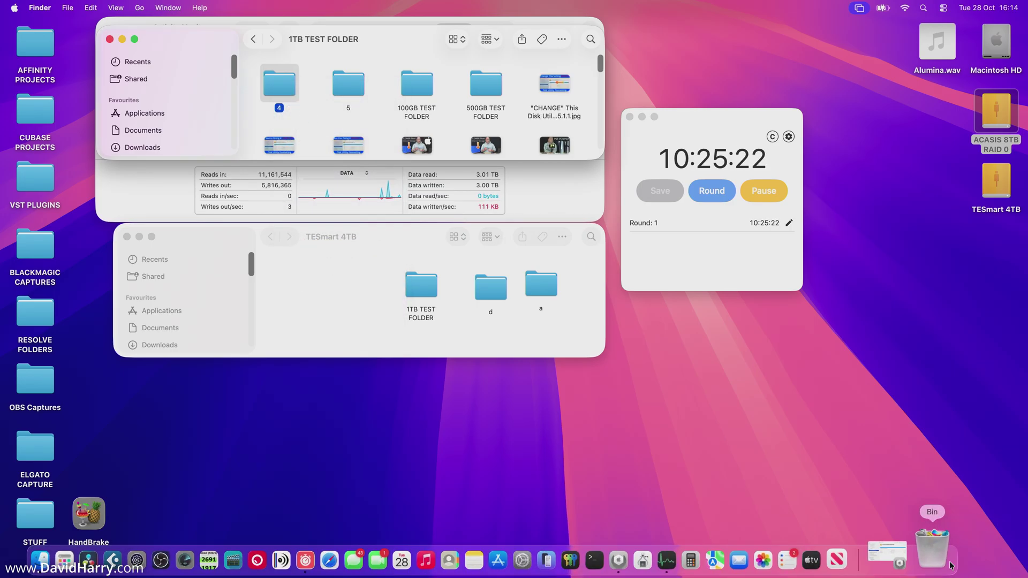
right_click(941, 552)
click(952, 498)
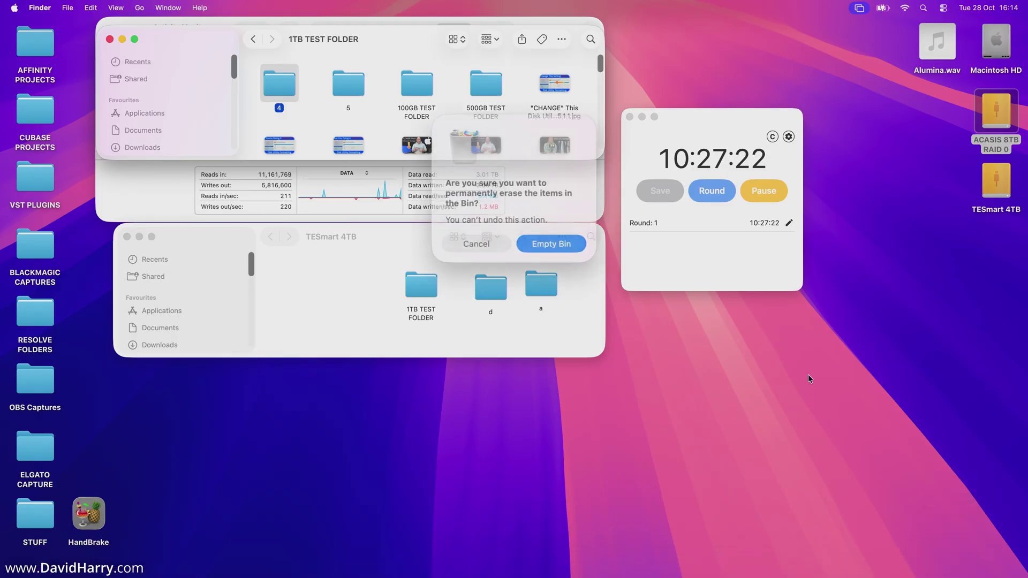
click(551, 235)
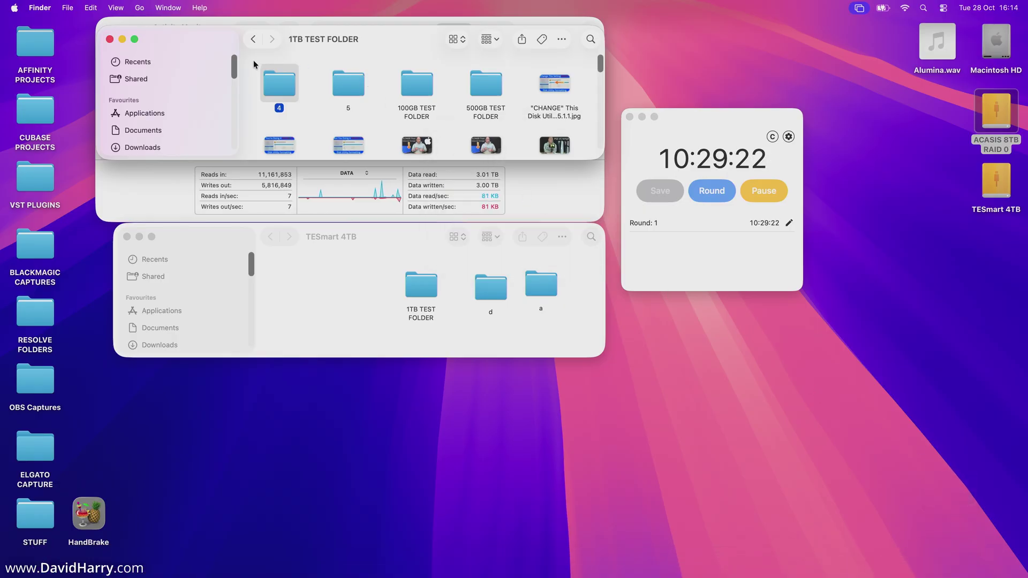
Step: Return to the root of ACASIS 8TB RAID 0, check the 1TB TEST FOLDER's size, and close its info window
click(253, 39)
click(550, 110)
right_click(552, 107)
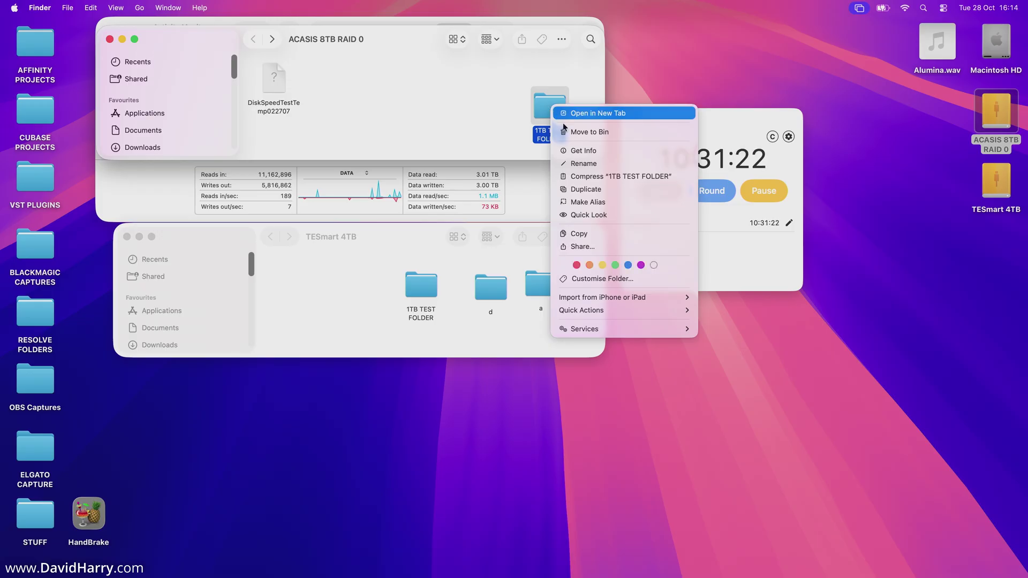
click(583, 151)
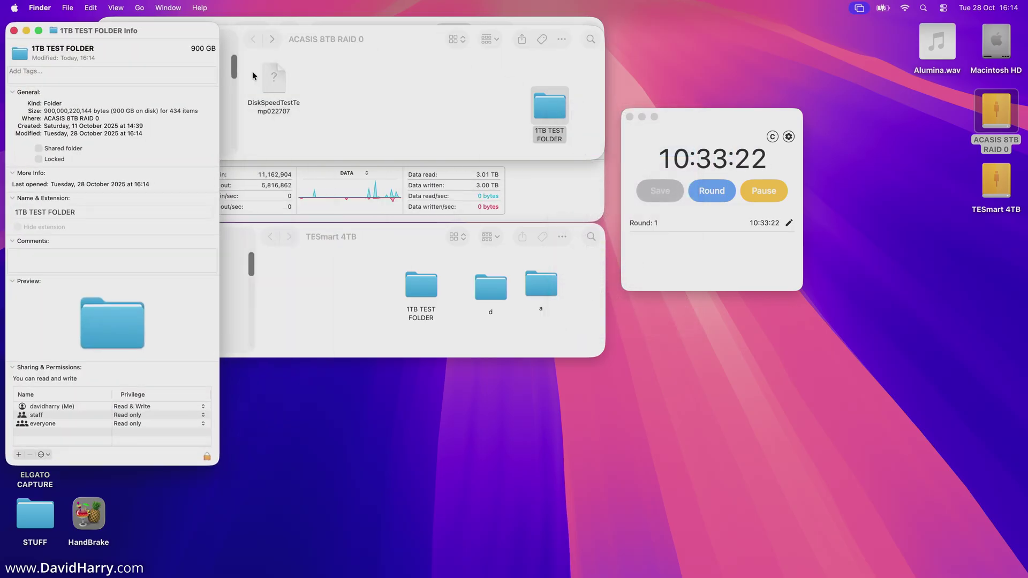
drag(168, 33, 411, 68)
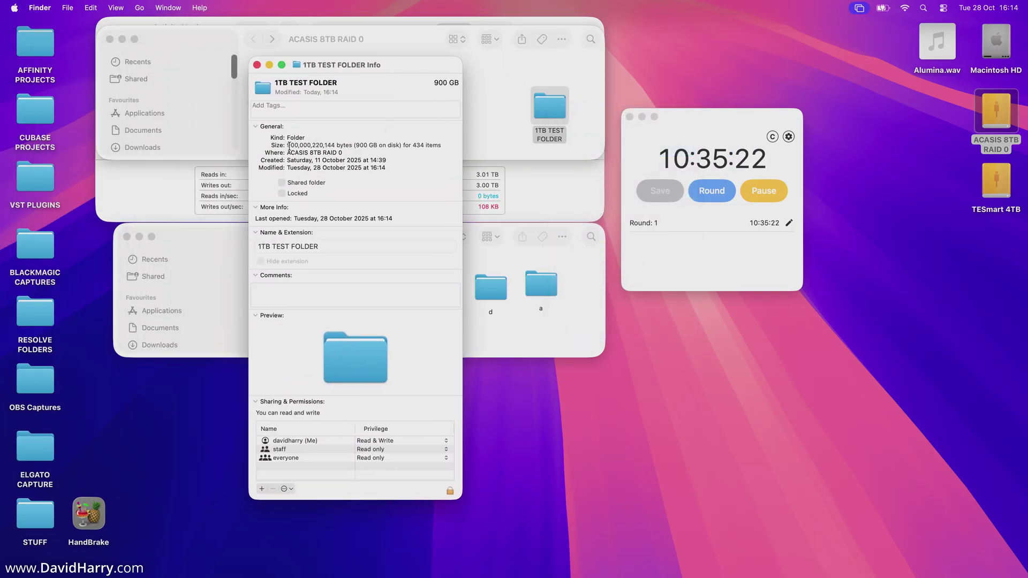
click(257, 64)
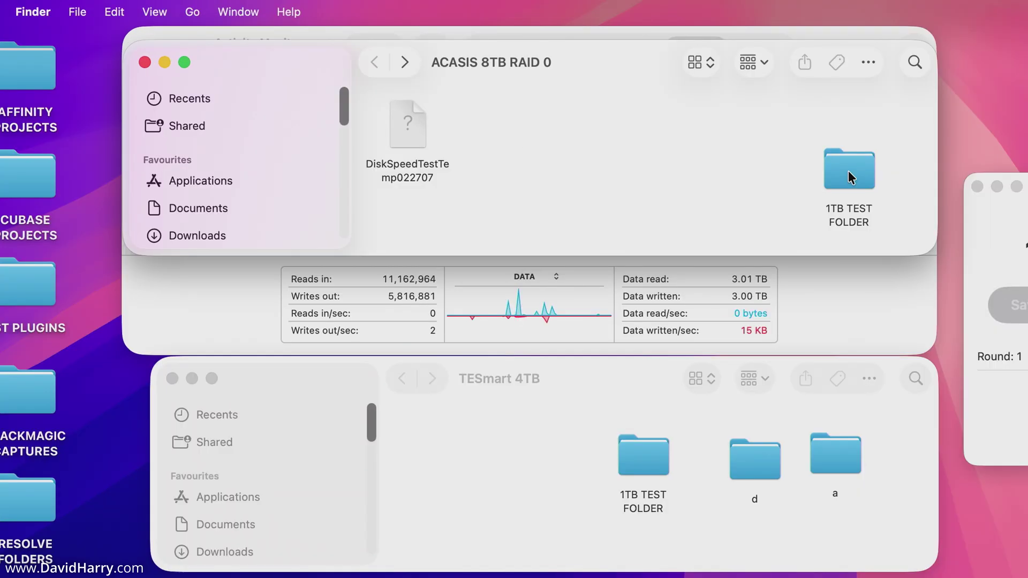
Step: Stop the copy that would replace the 1TB TEST FOLDER on TESmart 4TB, and rename that existing folder as 2
drag(848, 176, 493, 456)
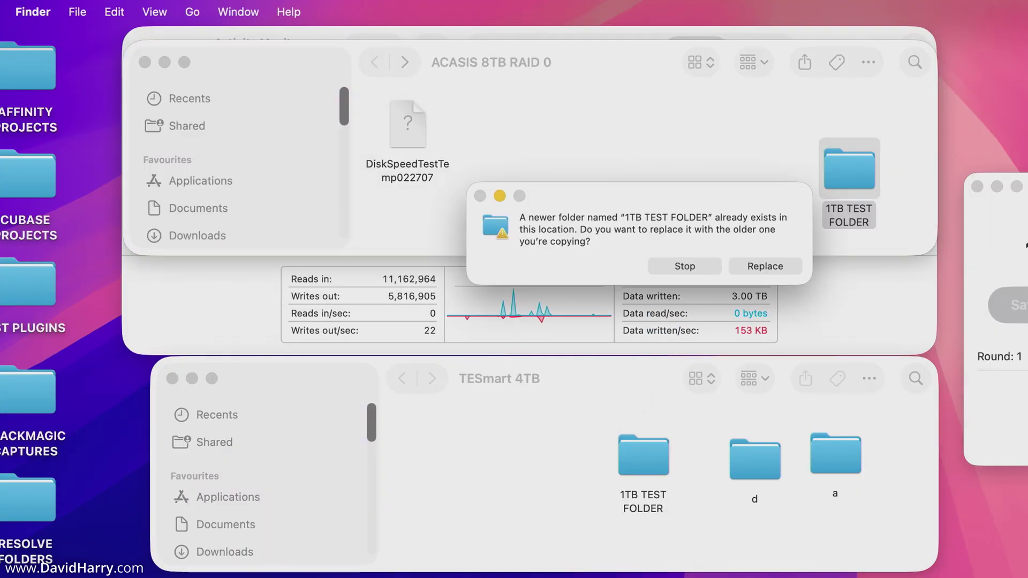
click(671, 271)
click(648, 508)
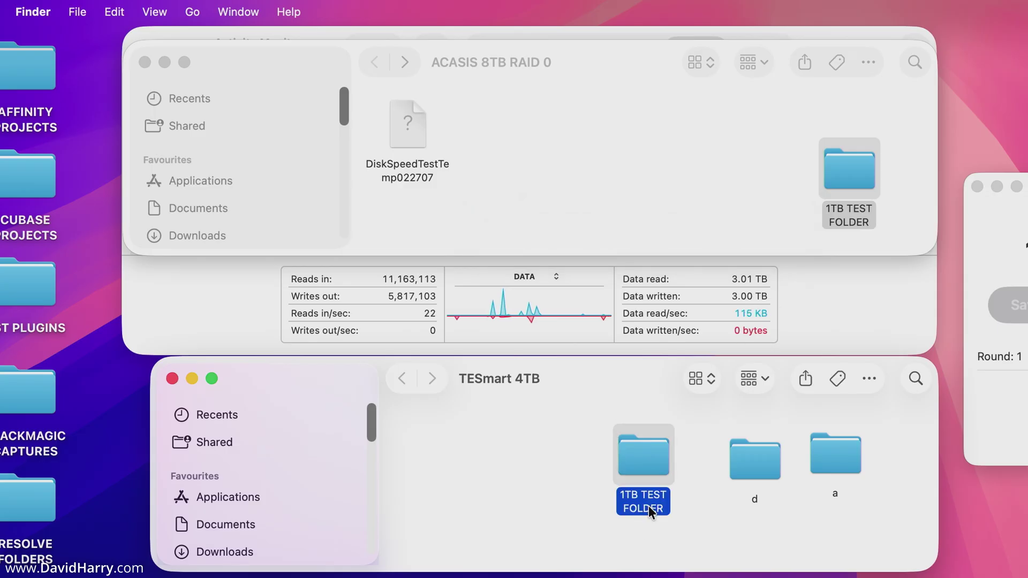
key(Return)
text(2)
click(532, 486)
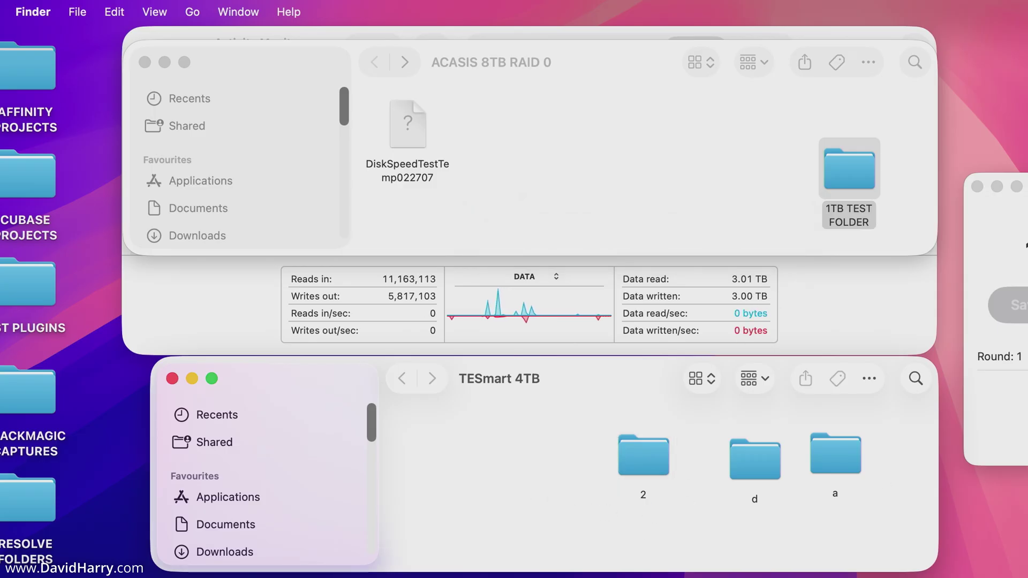
Step: Switch to Tempus Stopwatch for timing and copy the 1TB TEST FOLDER from ACASIS 8TB RAID 0 to TESmart 4TB
key(super+Tab)
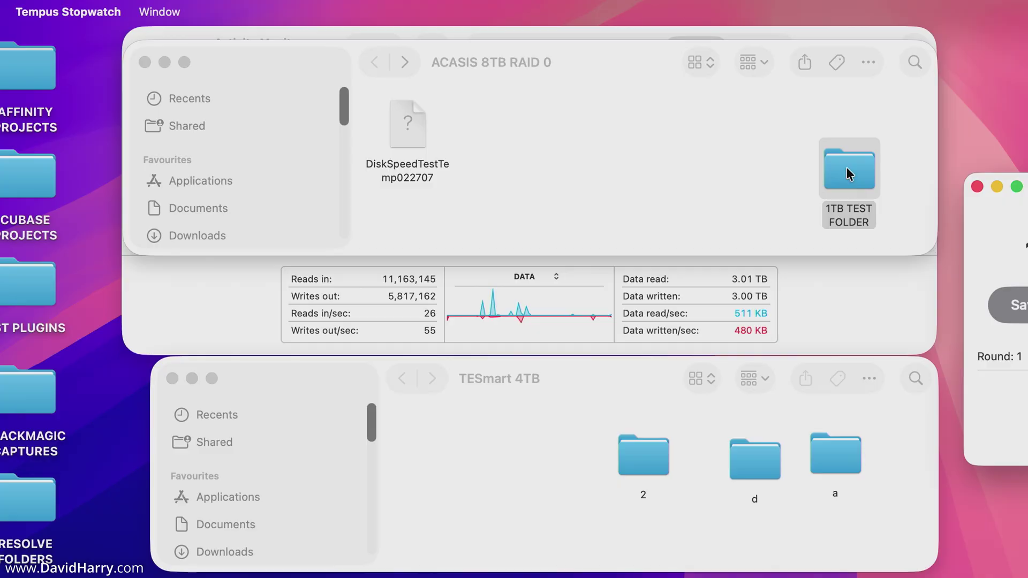
drag(846, 166, 538, 447)
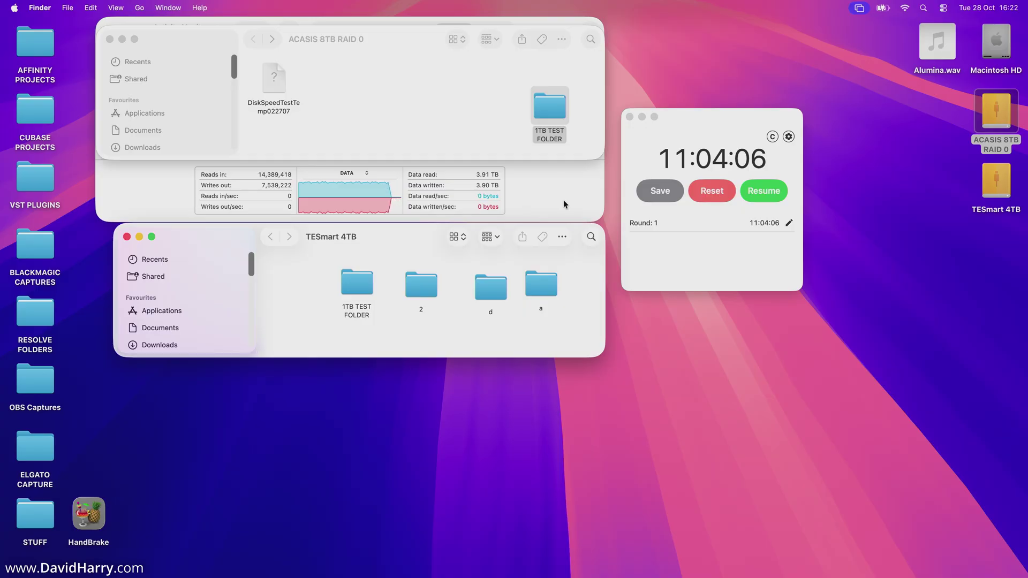
Step: Check the used and available space of the TESmart 4TB volume in its info window, and close the window
click(994, 188)
right_click(993, 189)
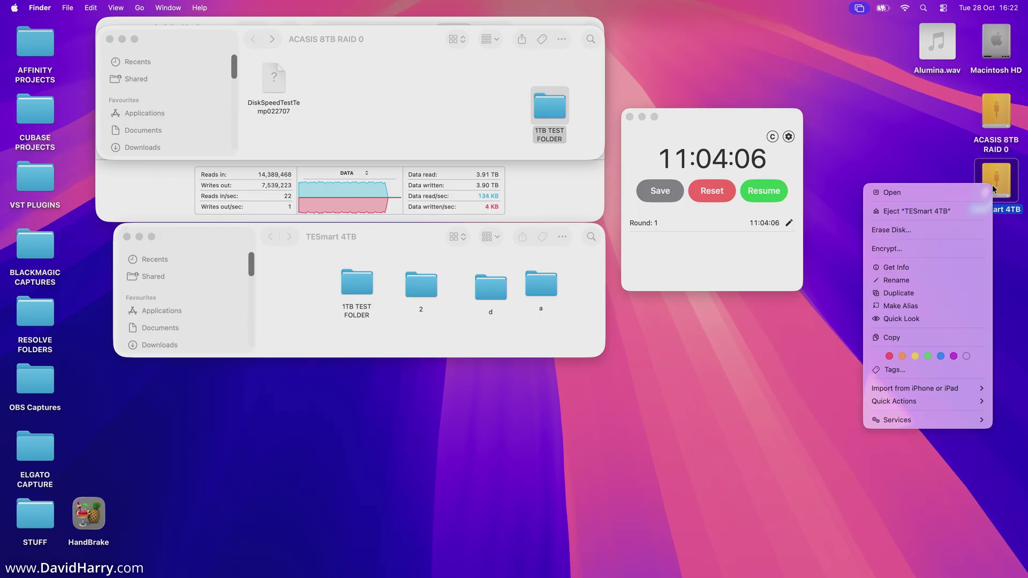
click(474, 82)
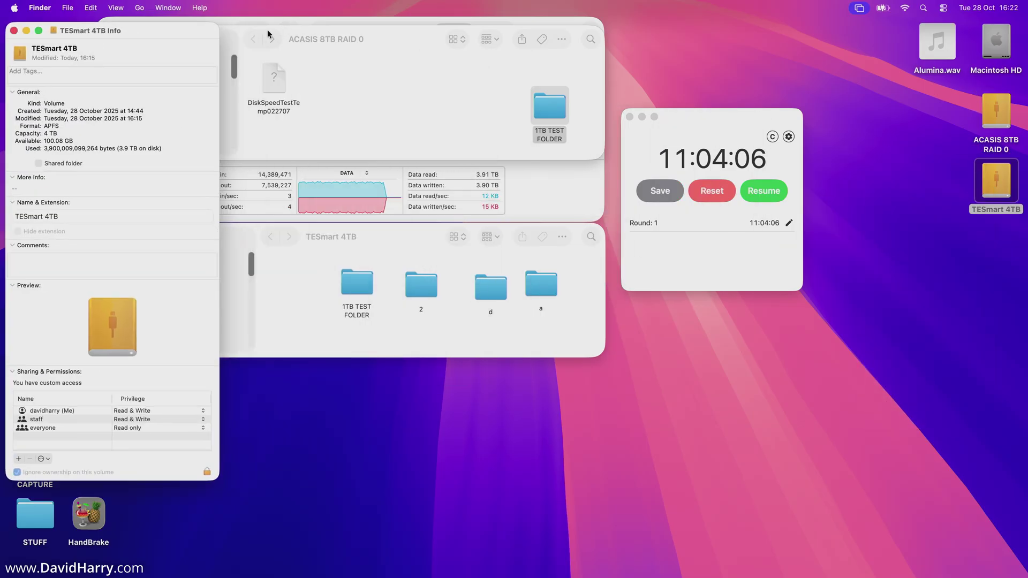
drag(212, 27, 523, 37)
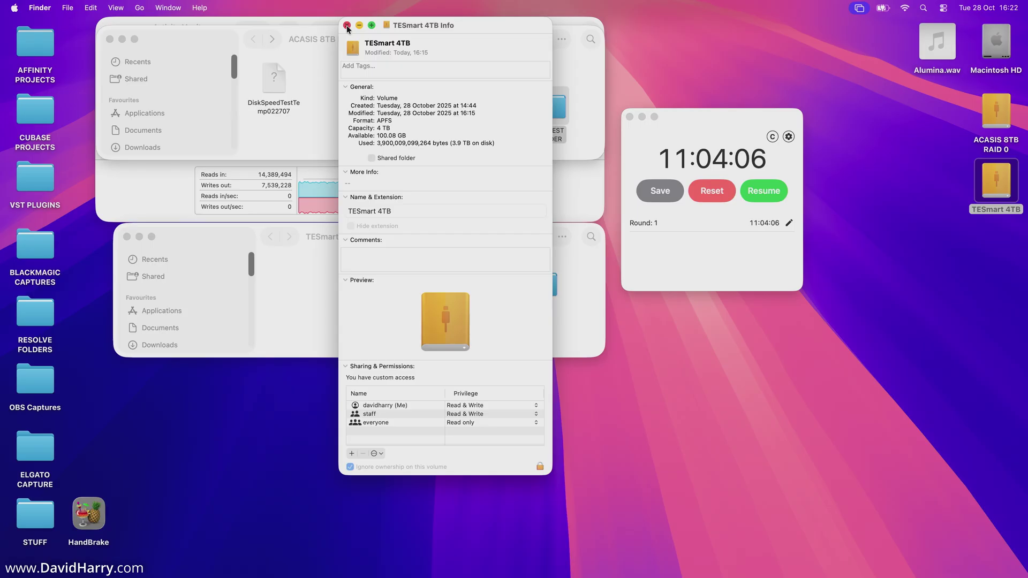
click(347, 25)
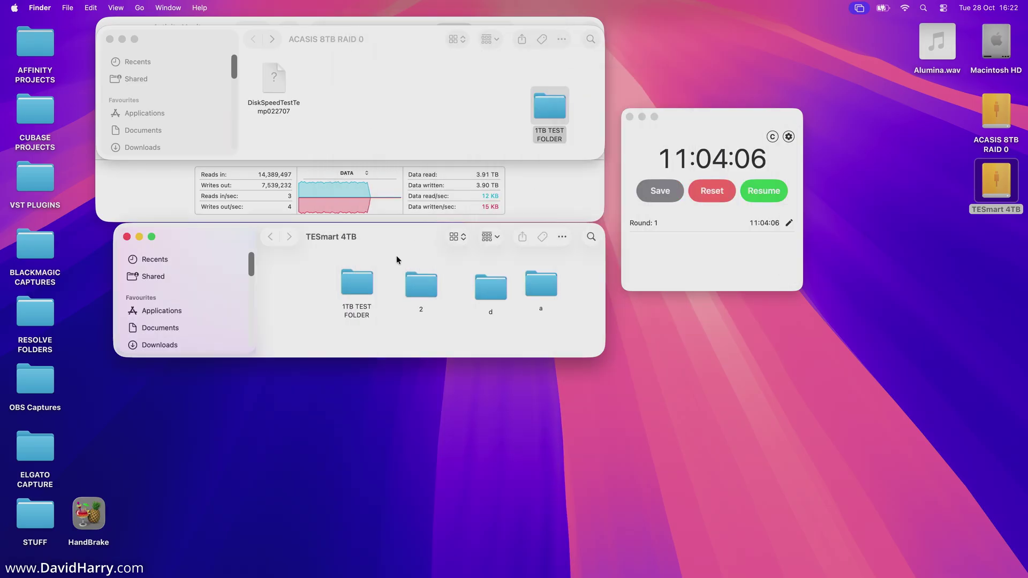